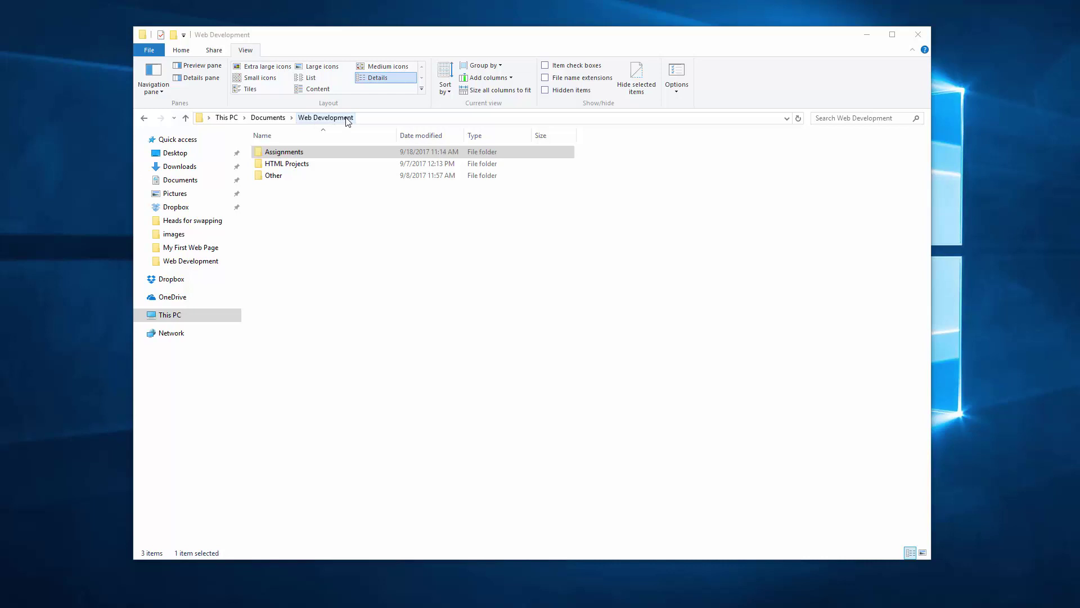
Open the Assignments folder and select the My First Web Page folder.
double_click(294, 152)
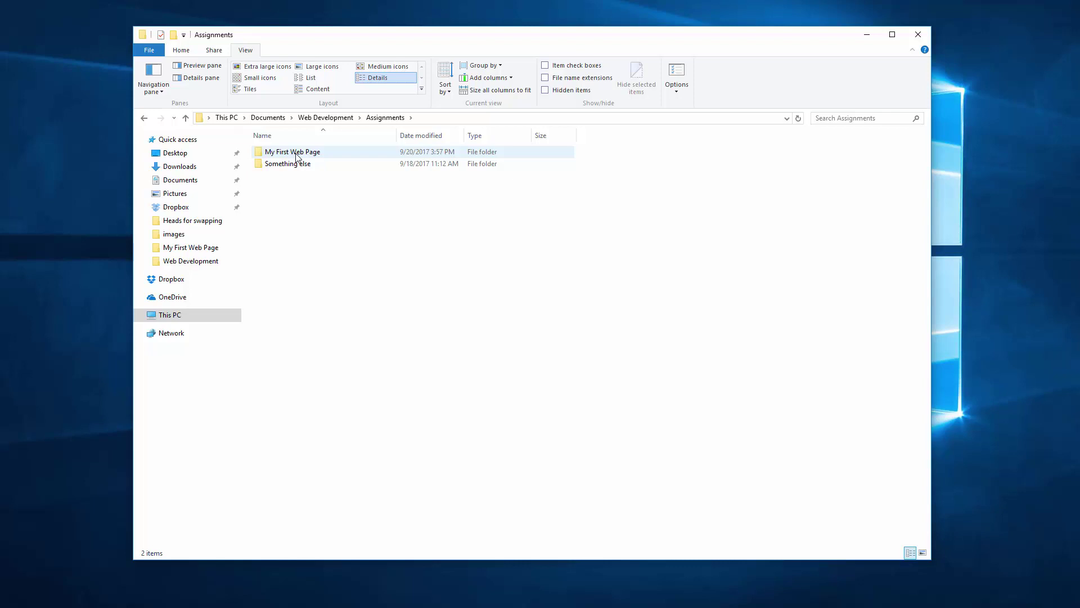
left_click(305, 152)
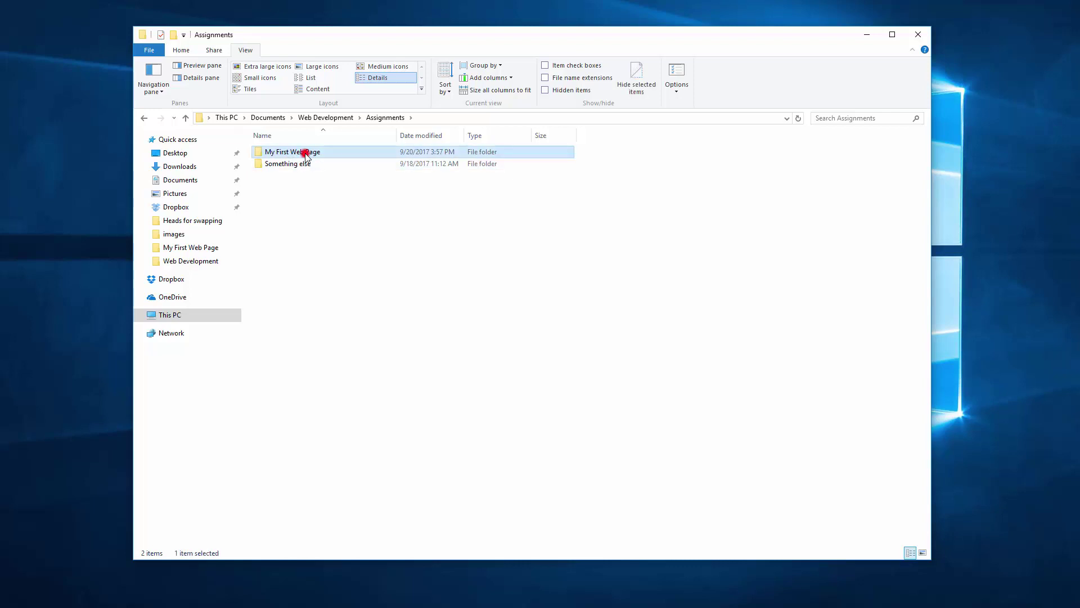
Open the My First Web Page folder to list images, index and the other files.
double_click(305, 152)
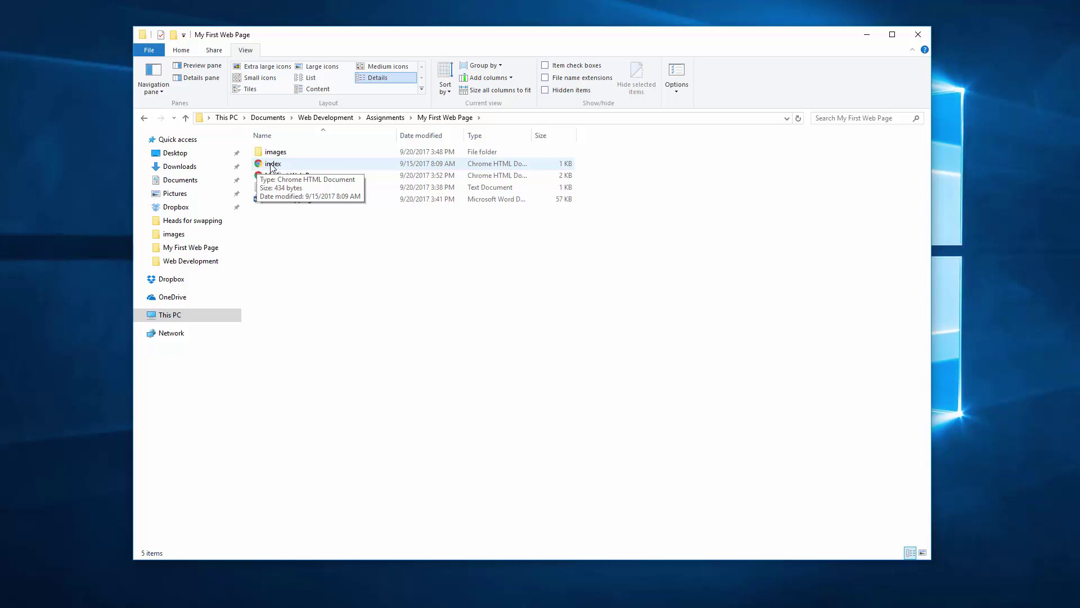
Open the Properties window for the index file.
right_click(271, 167)
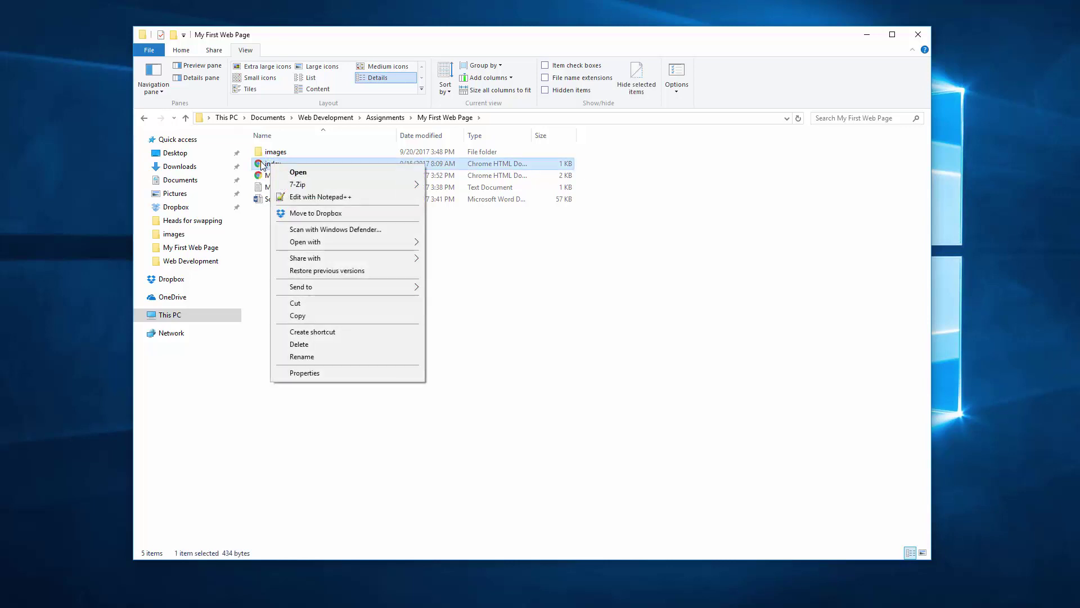
left_click(485, 311)
right_click(341, 163)
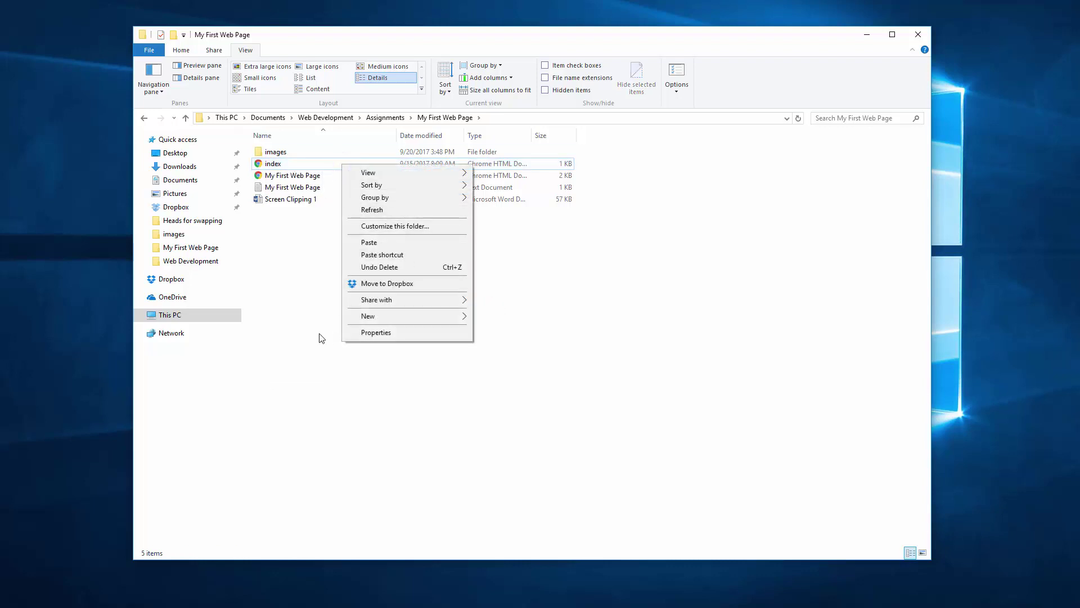
left_click(288, 320)
left_click(345, 164)
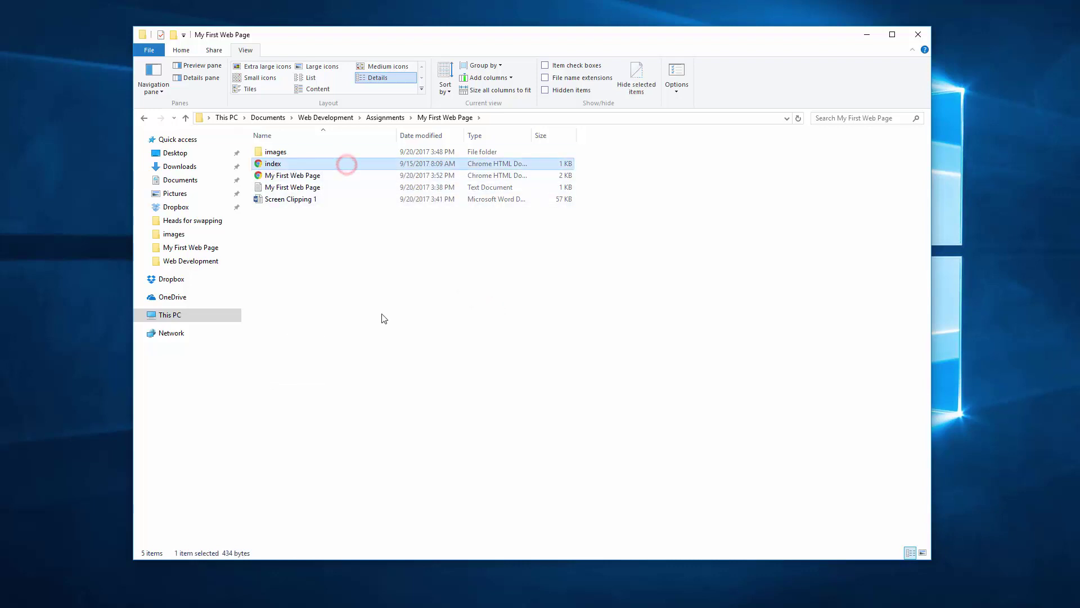
right_click(345, 167)
left_click(278, 282)
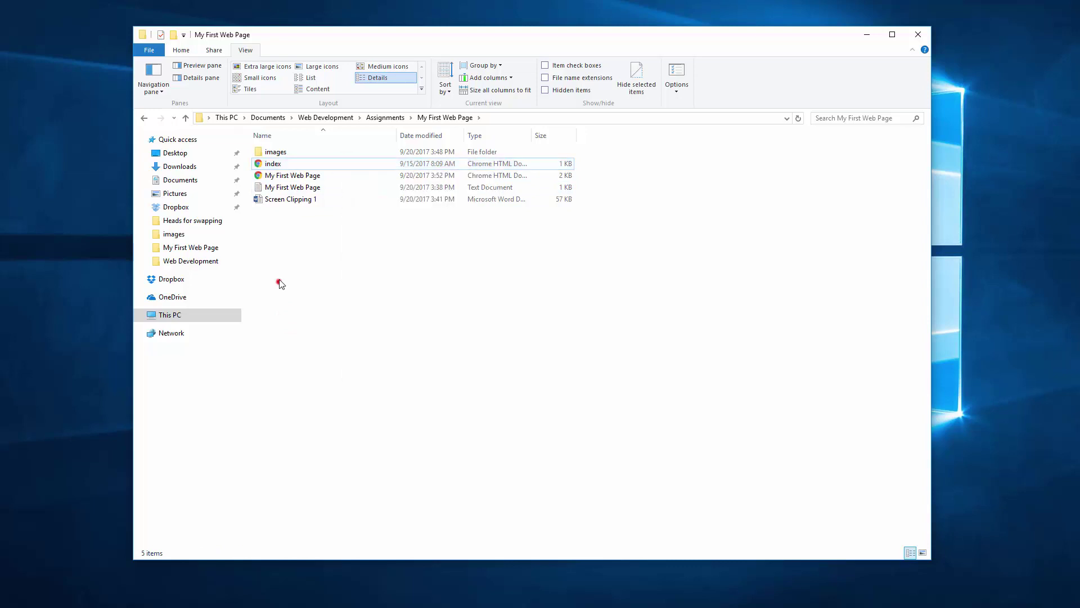
right_click(269, 165)
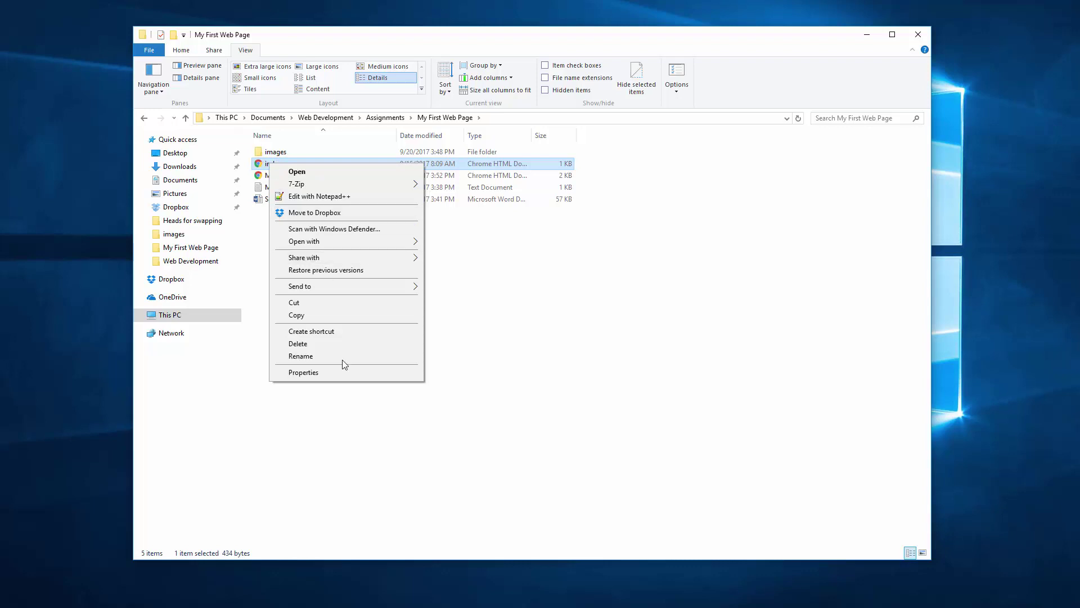
left_click(313, 374)
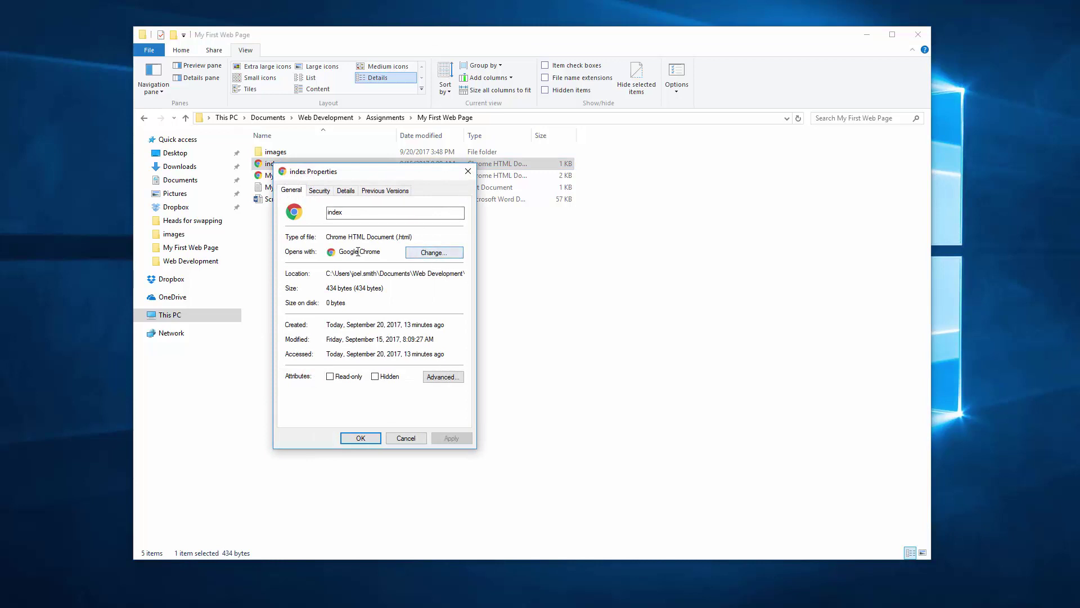
Keep Google Chrome as the app for .html files and close Properties.
left_click(434, 253)
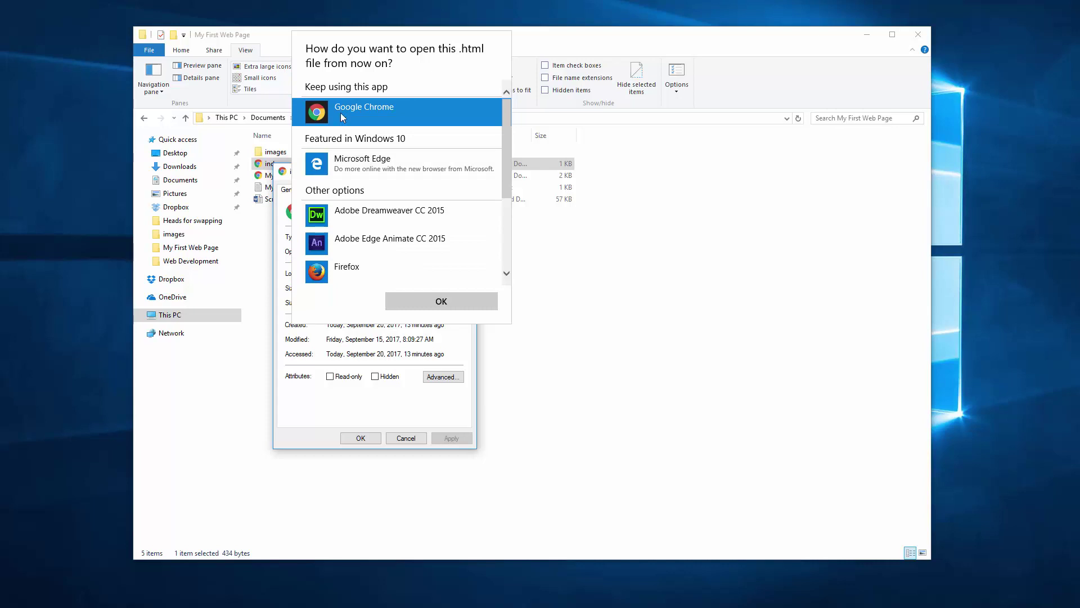
left_click(439, 303)
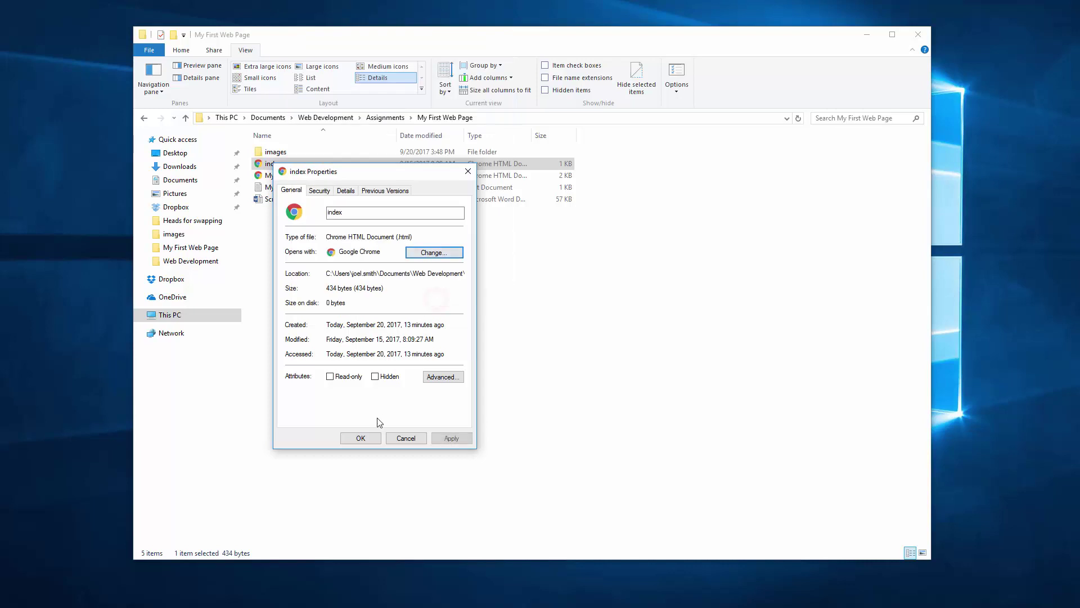
left_click(362, 439)
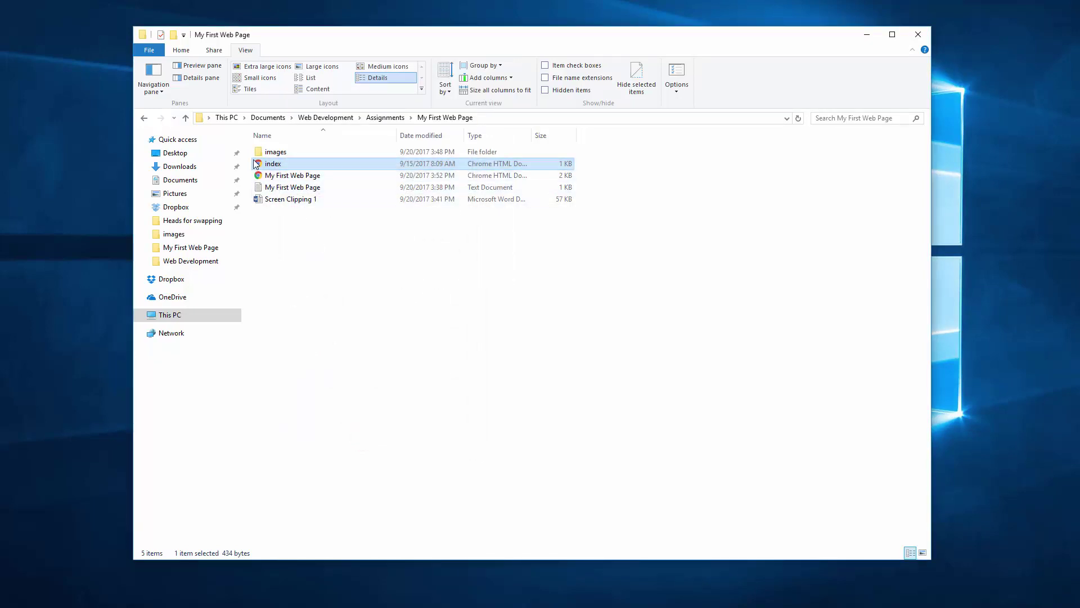
mouse_move(256, 168)
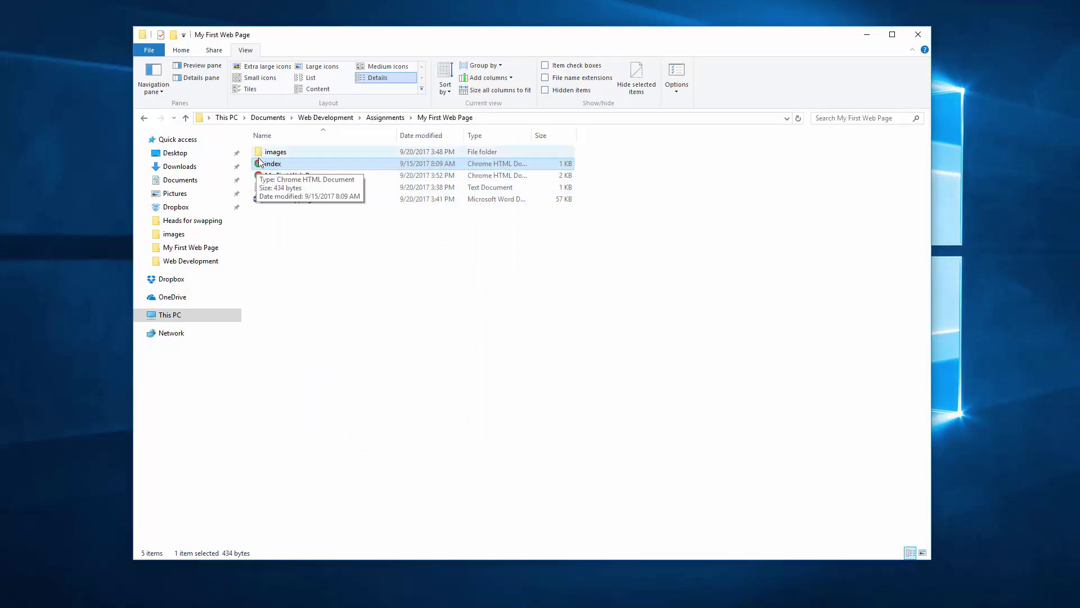
double_click(273, 164)
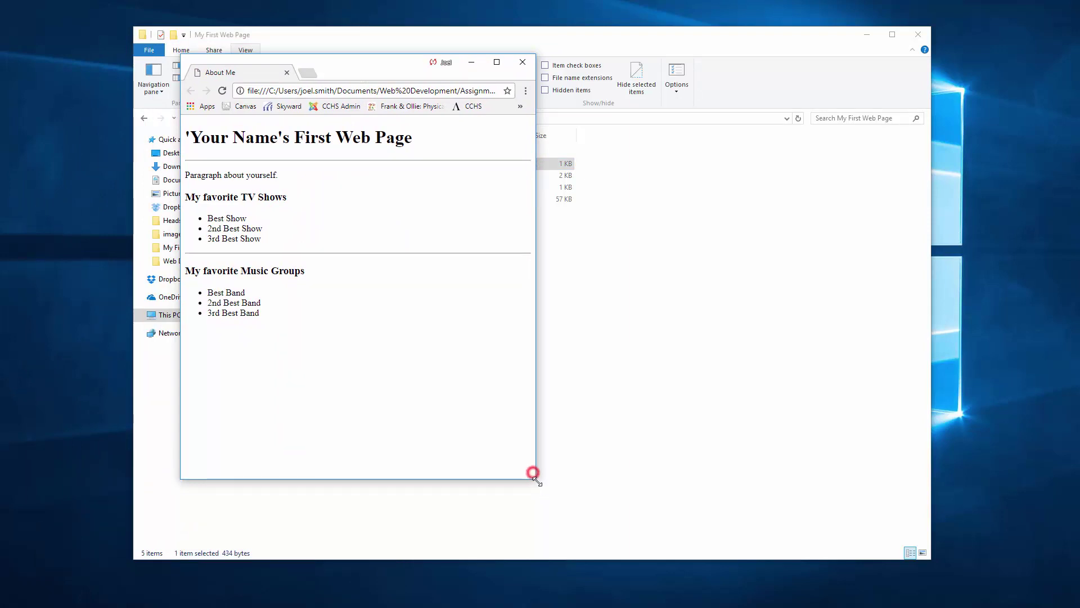
left_click_drag(536, 479, 849, 517)
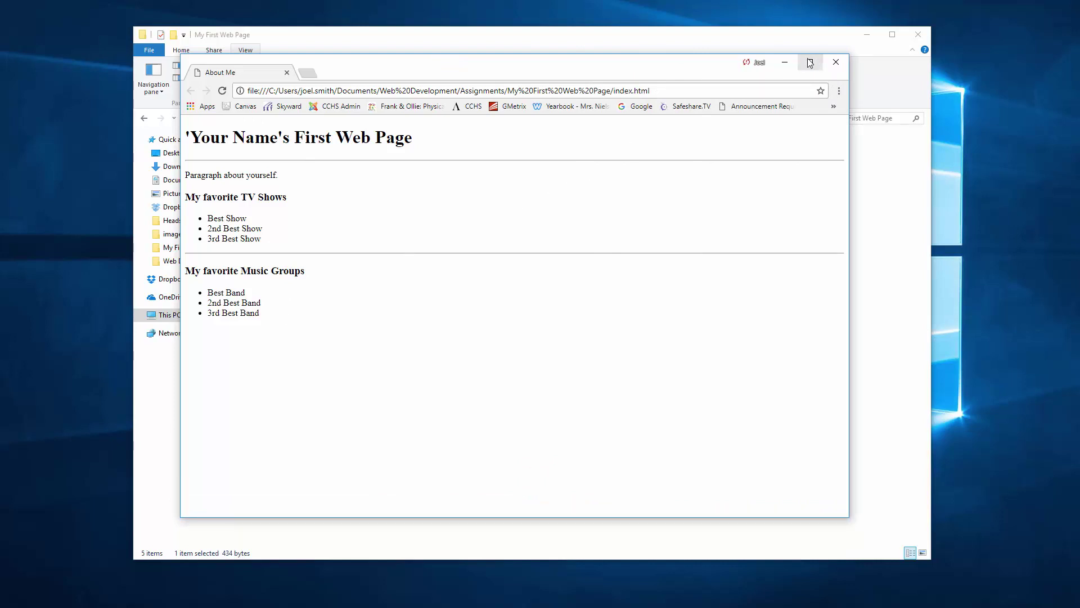
left_click(837, 63)
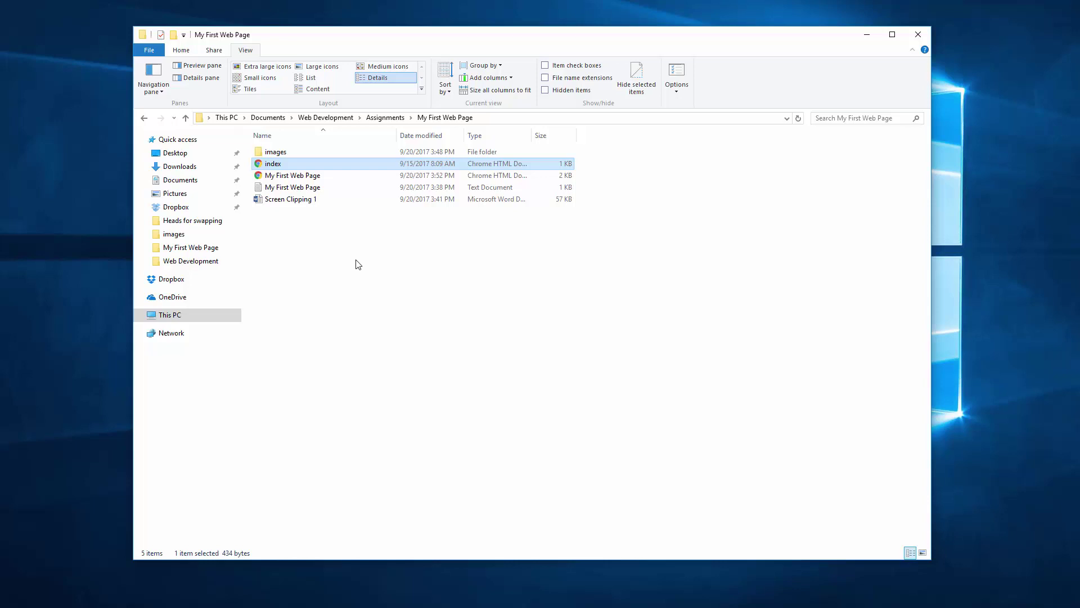
Cut the index file, paste it into the Something else folder, and return to My First Web Page.
right_click(274, 164)
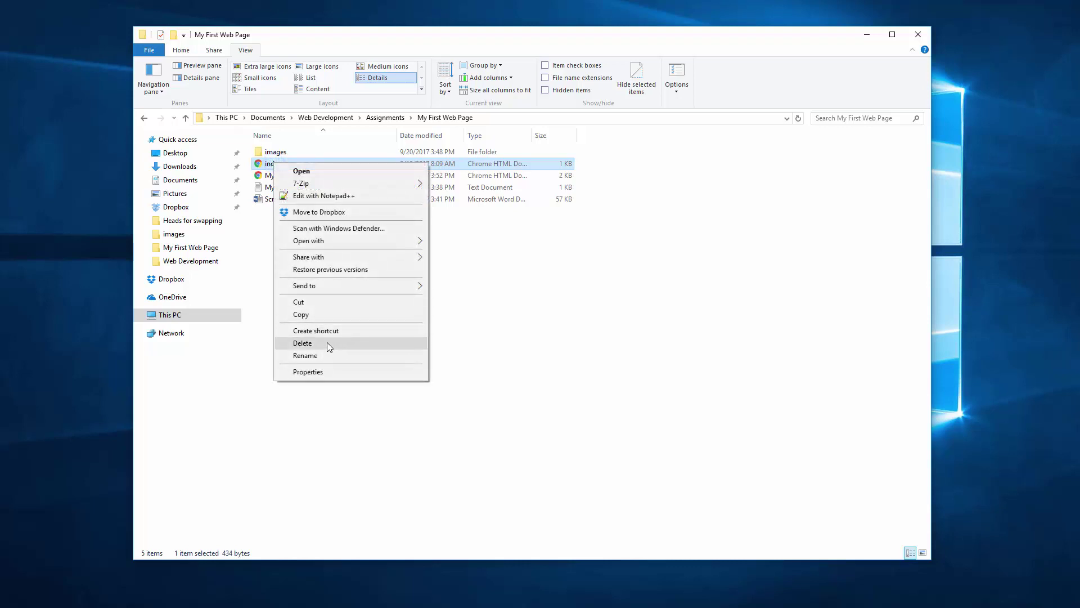
left_click(299, 303)
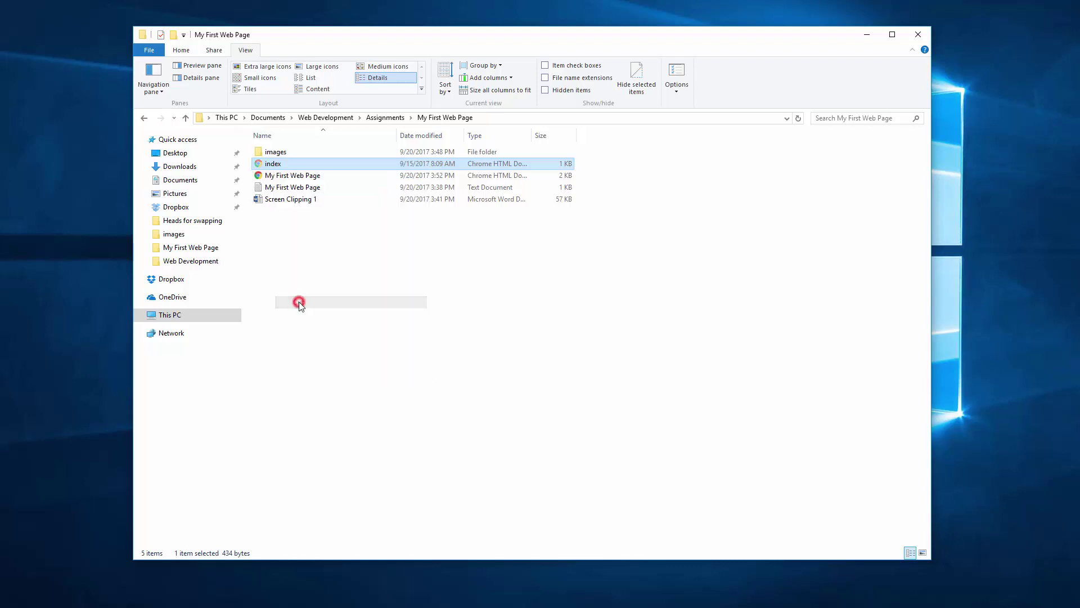
left_click(381, 118)
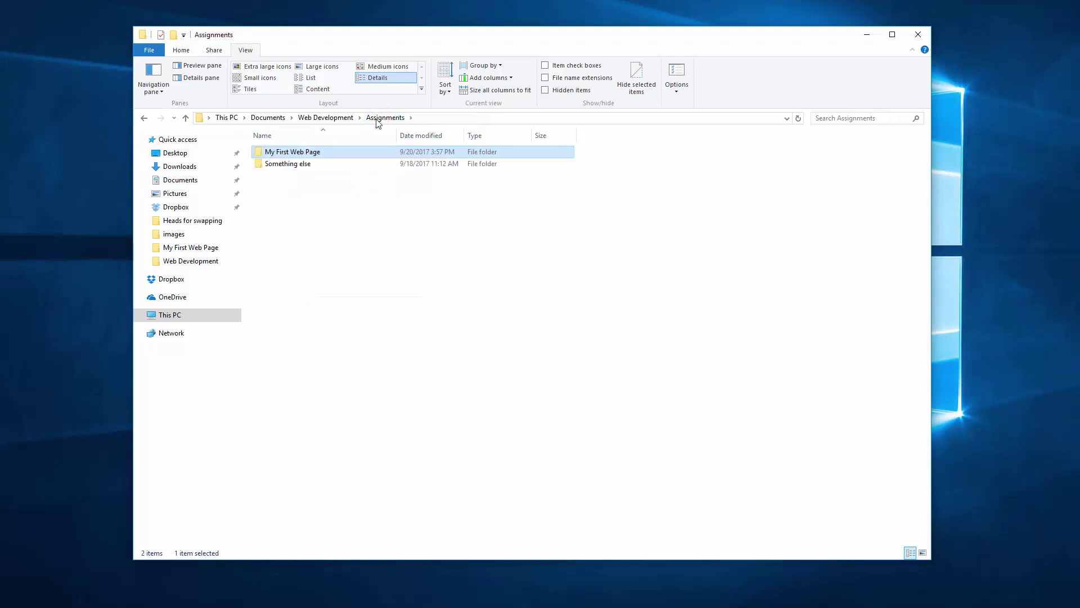
double_click(288, 164)
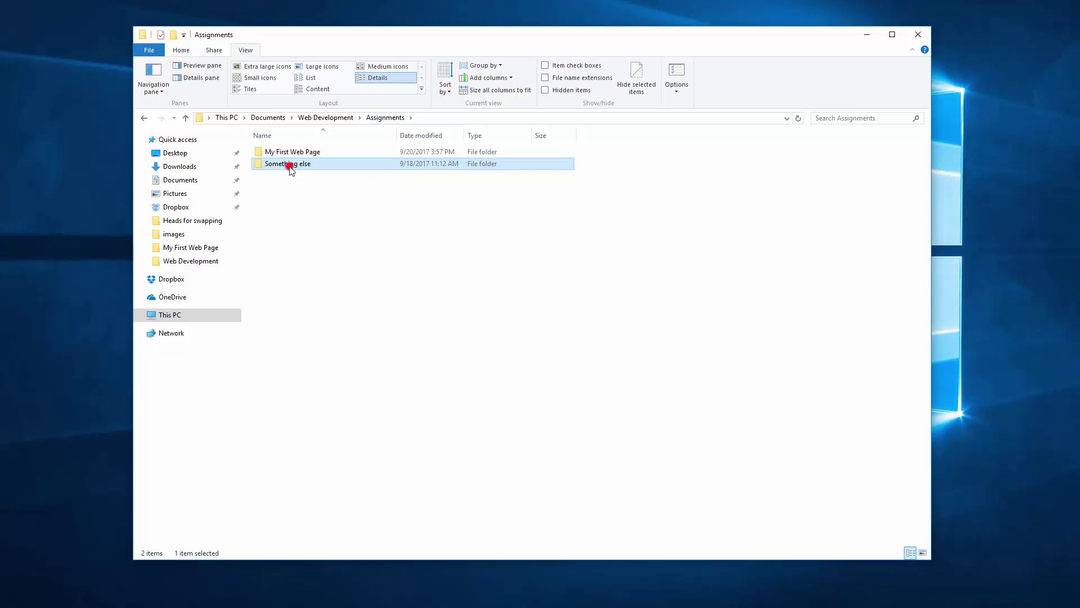
right_click(274, 183)
left_click(313, 261)
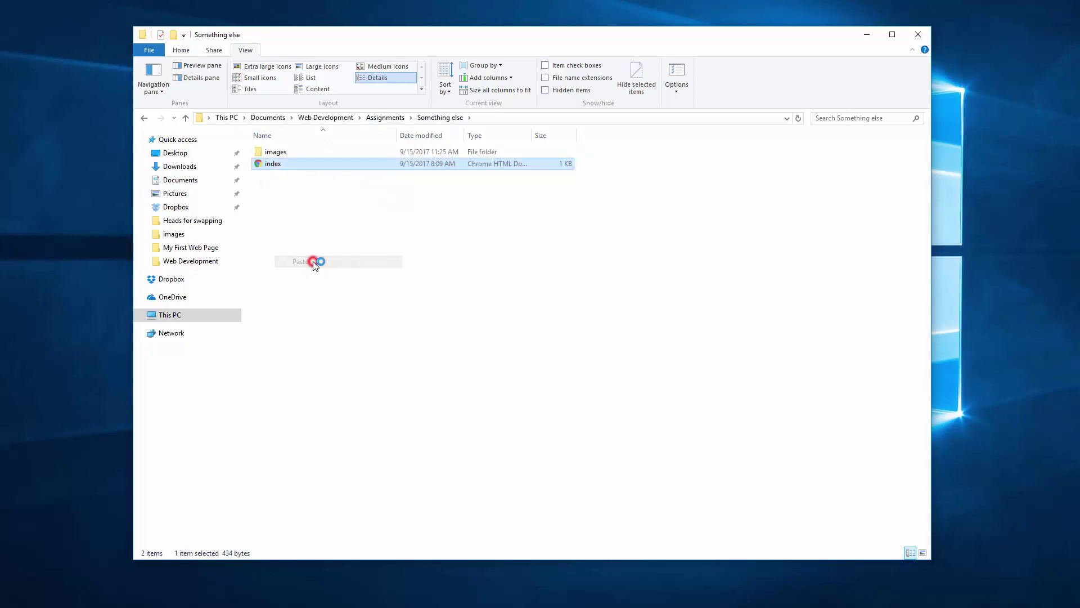
left_click(389, 118)
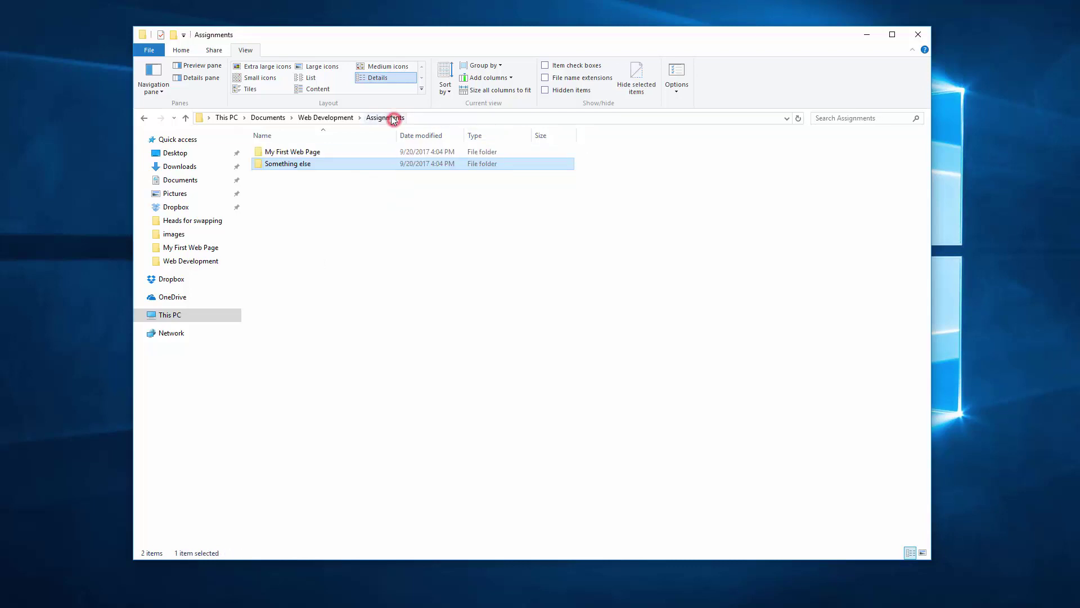
double_click(300, 152)
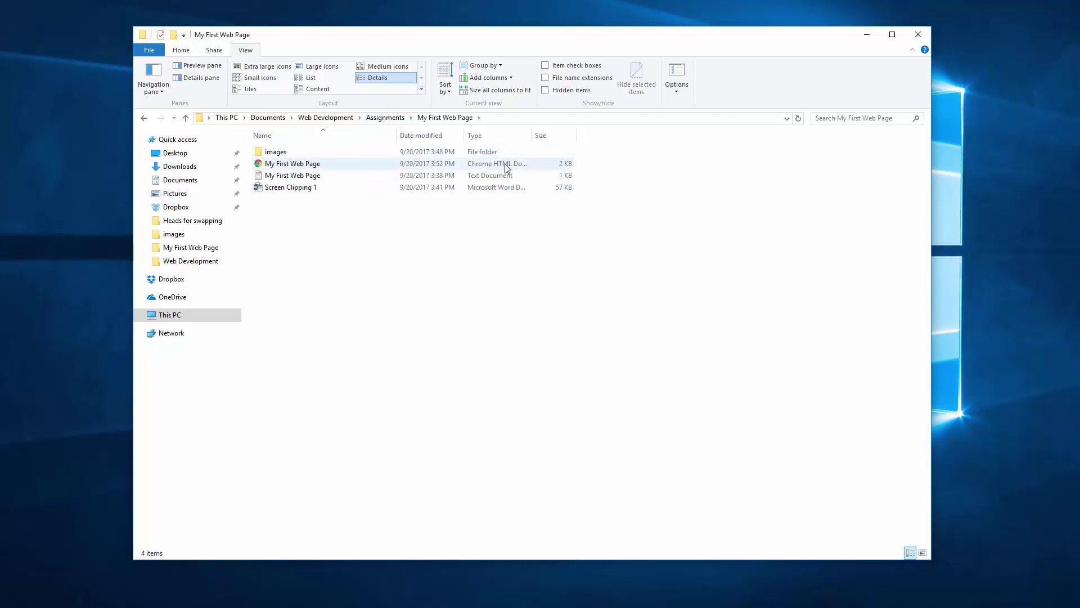
double_click(288, 166)
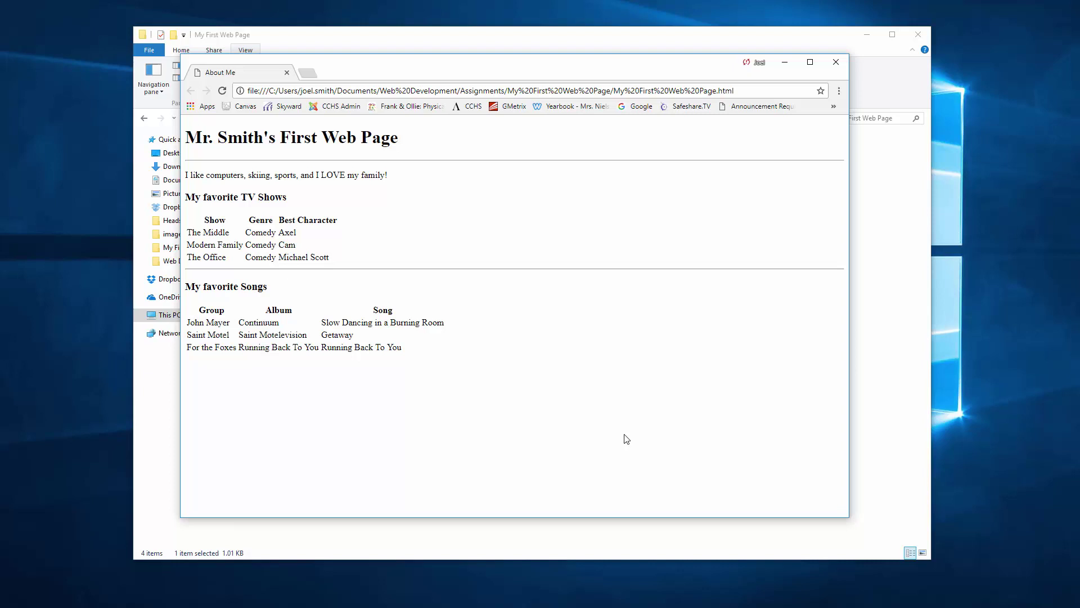
left_click(836, 62)
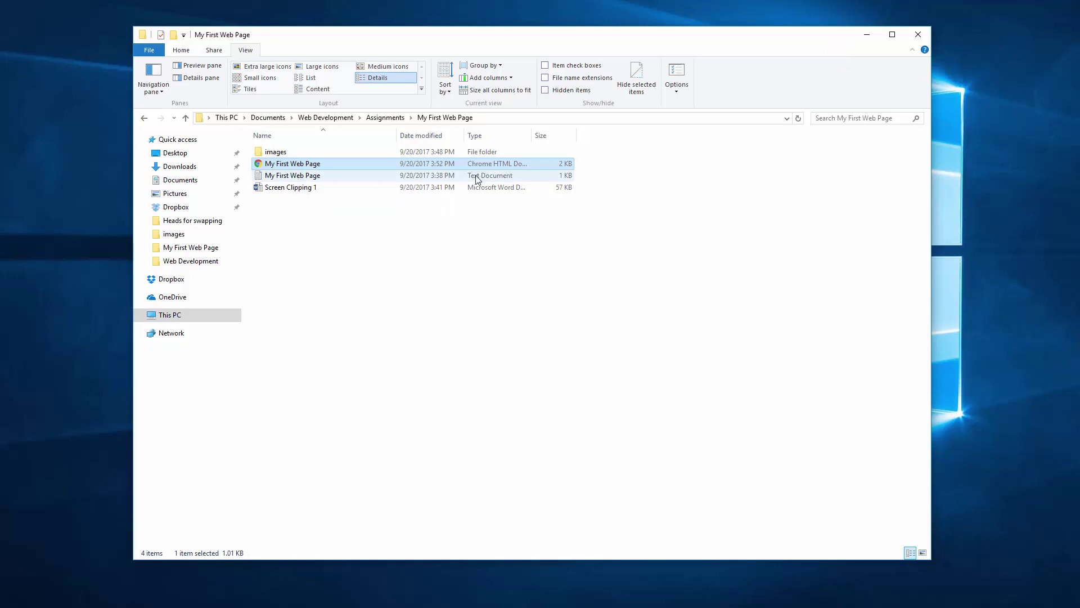
Open the My First Web Page text document with Edit with Notepad++.
double_click(290, 177)
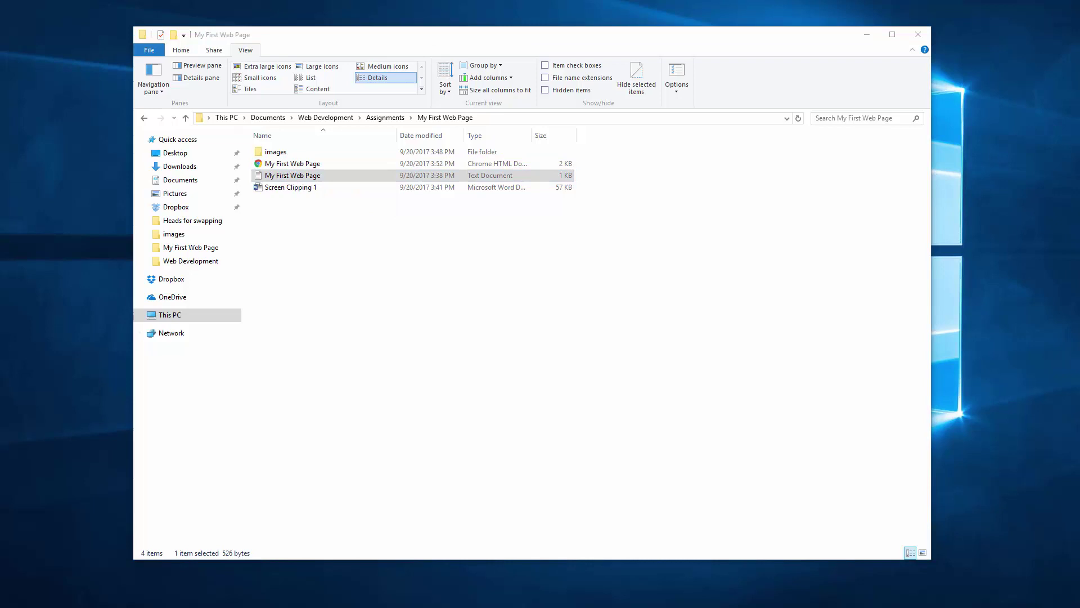
right_click(297, 179)
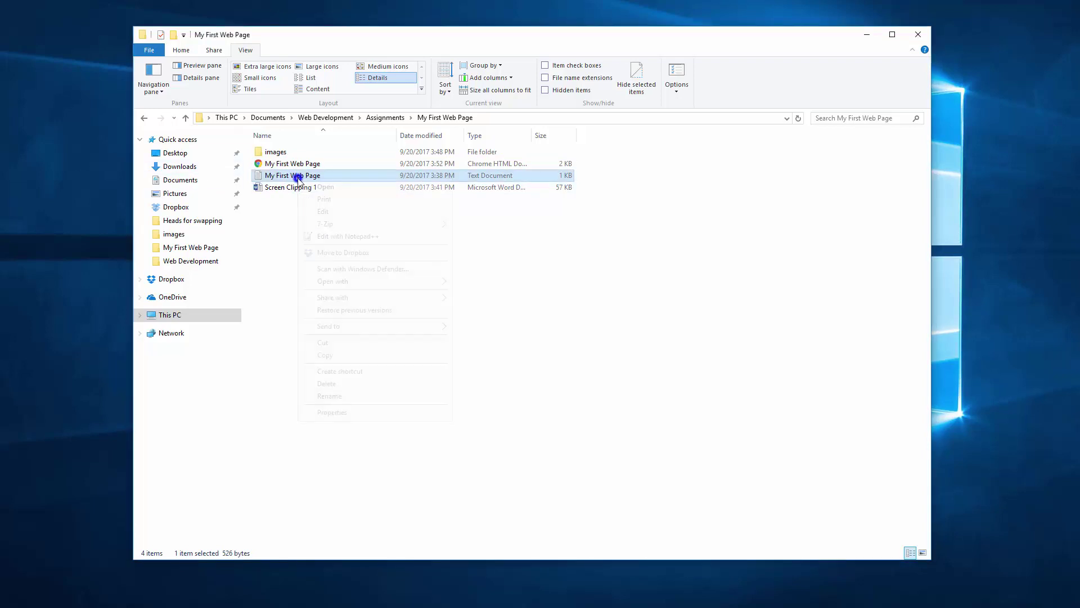
left_click(343, 237)
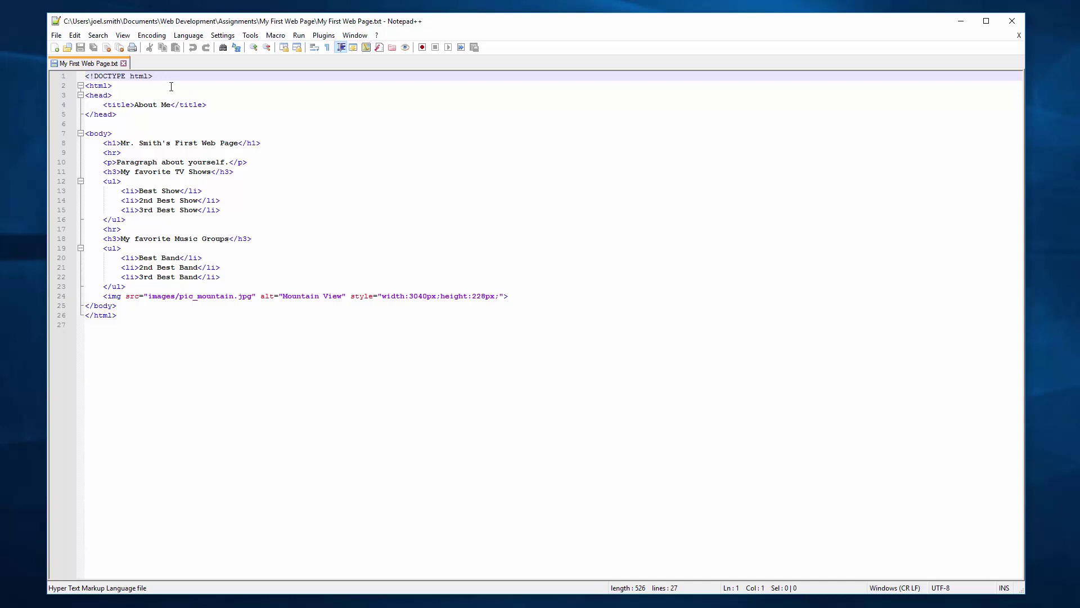
Save the code as a Hyper Text Markup Language file named My First Web Page2.html.
left_click(56, 36)
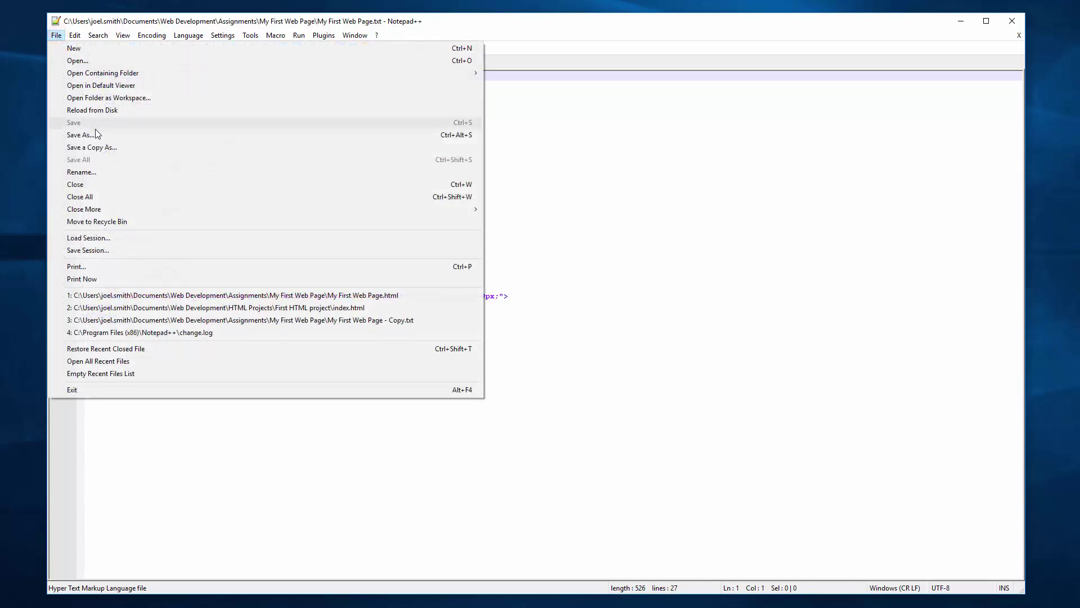
left_click(82, 135)
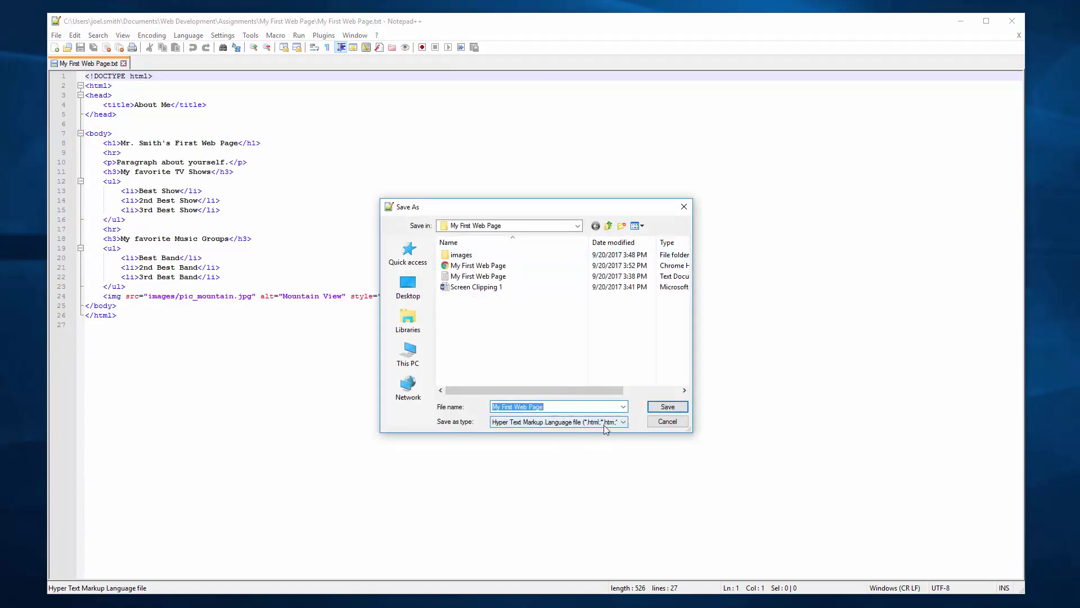
left_click(623, 422)
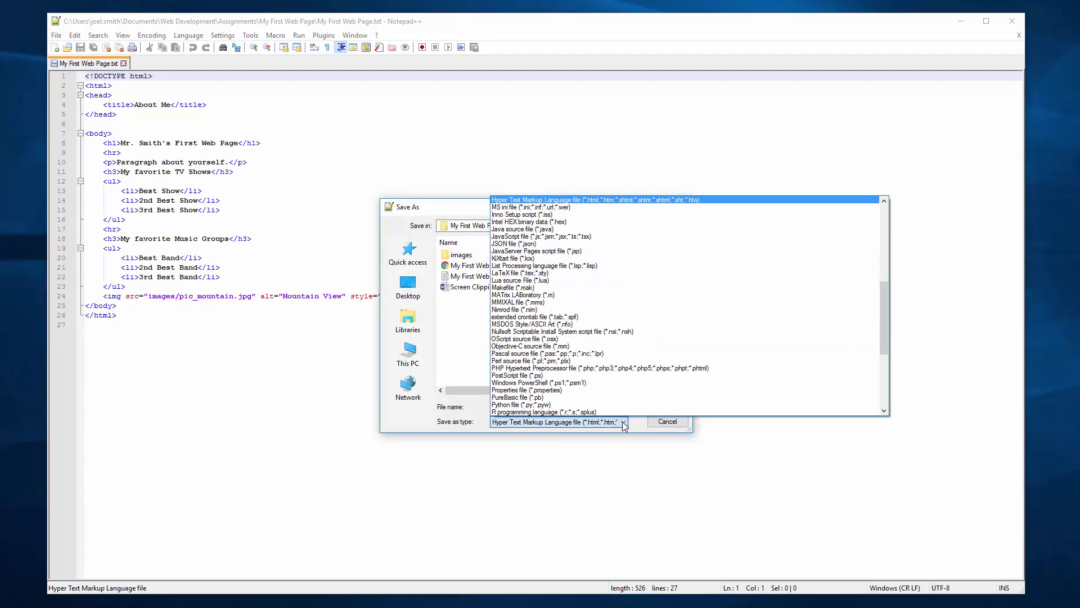
scroll(703, 308, "up", 5)
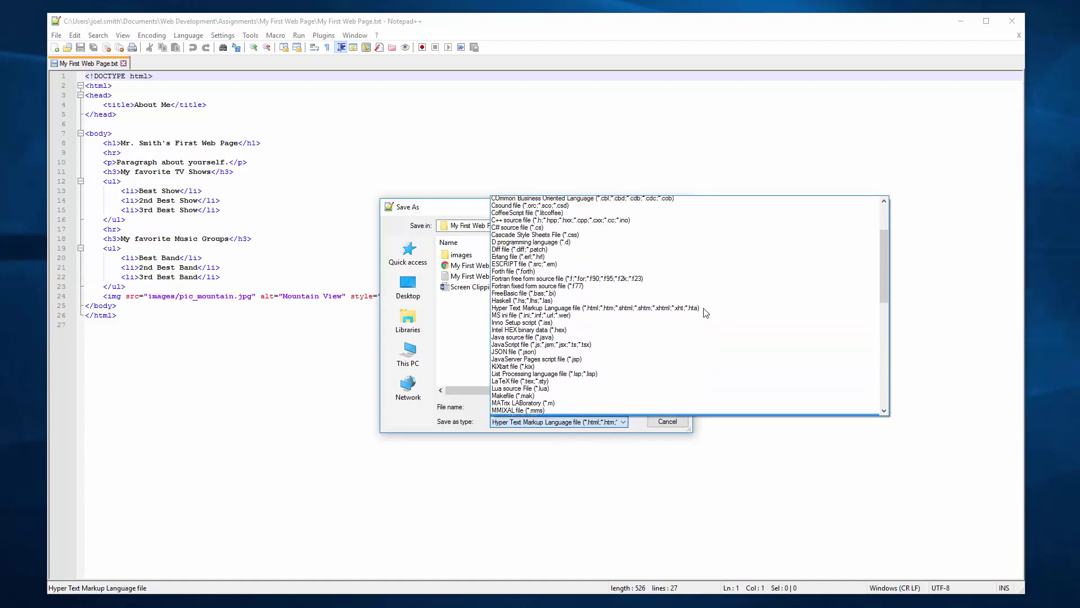
scroll(705, 313, "up", 2)
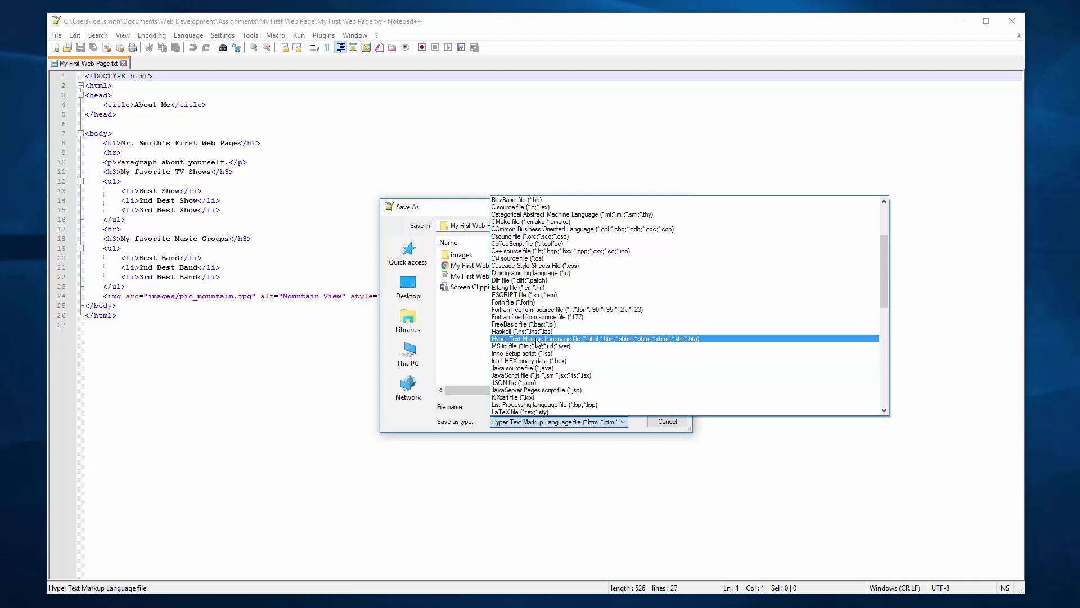
left_click(537, 341)
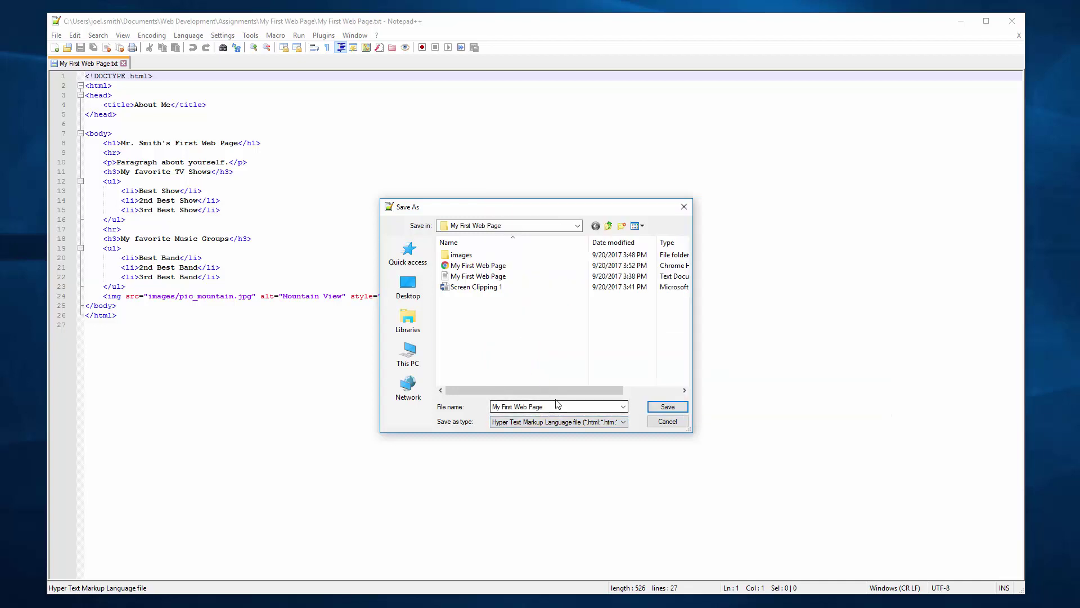
left_click_drag(493, 406, 548, 406)
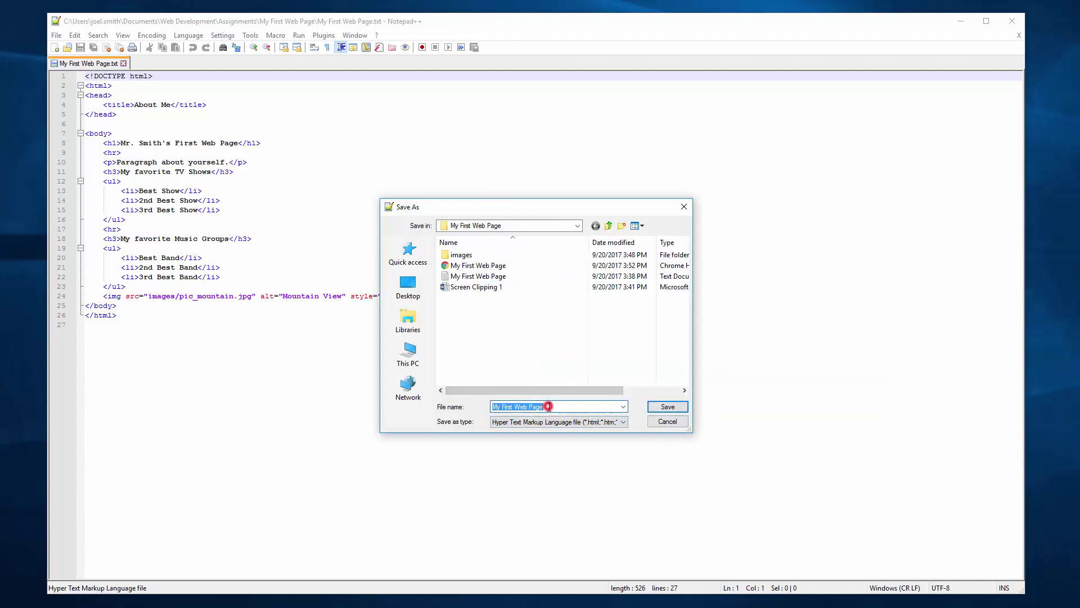
left_click(549, 406)
type("2")
left_click(668, 406)
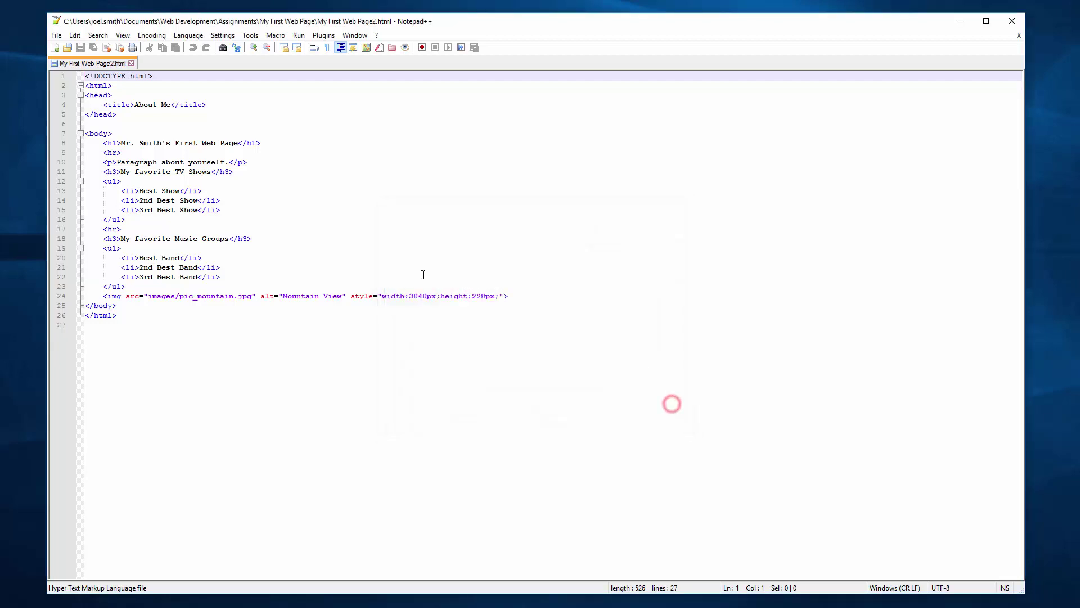
Close Notepad++ and delete My First Web Page2 from the folder.
left_click(1012, 21)
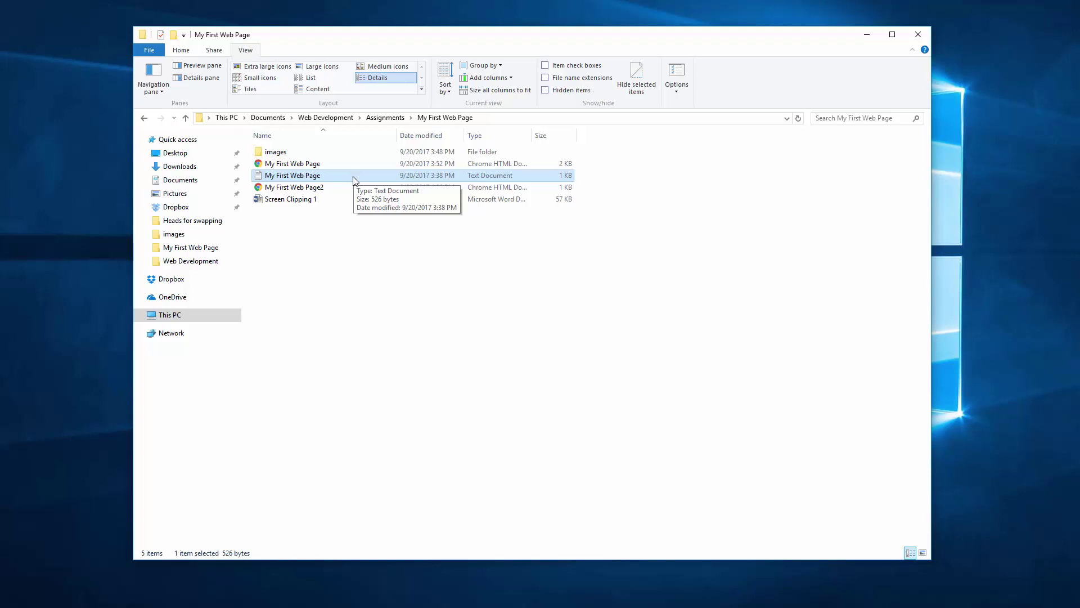
right_click(289, 189)
left_click(341, 366)
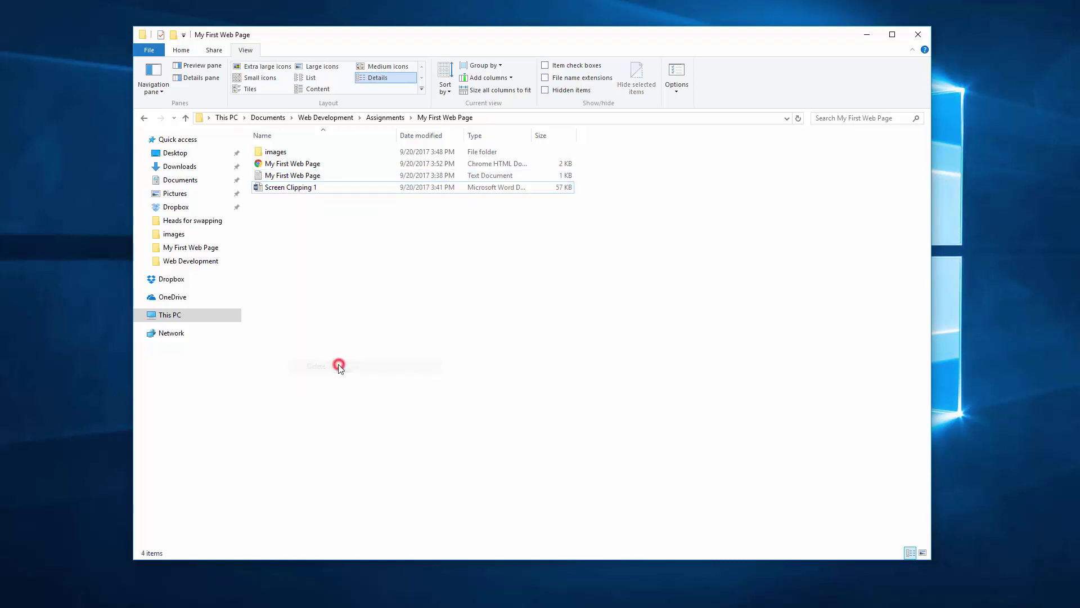
left_click(383, 305)
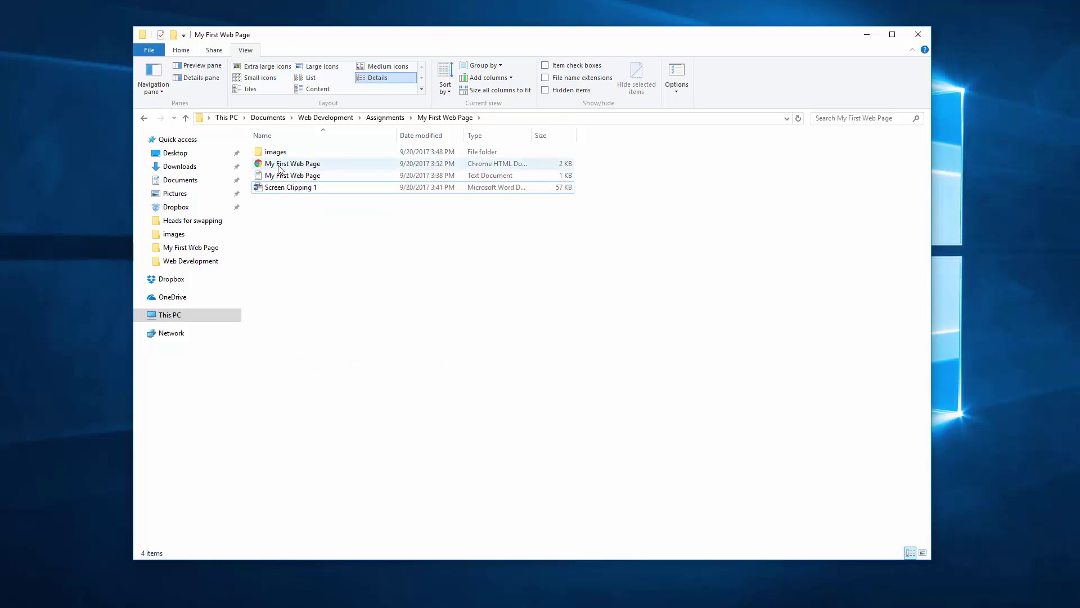
double_click(299, 165)
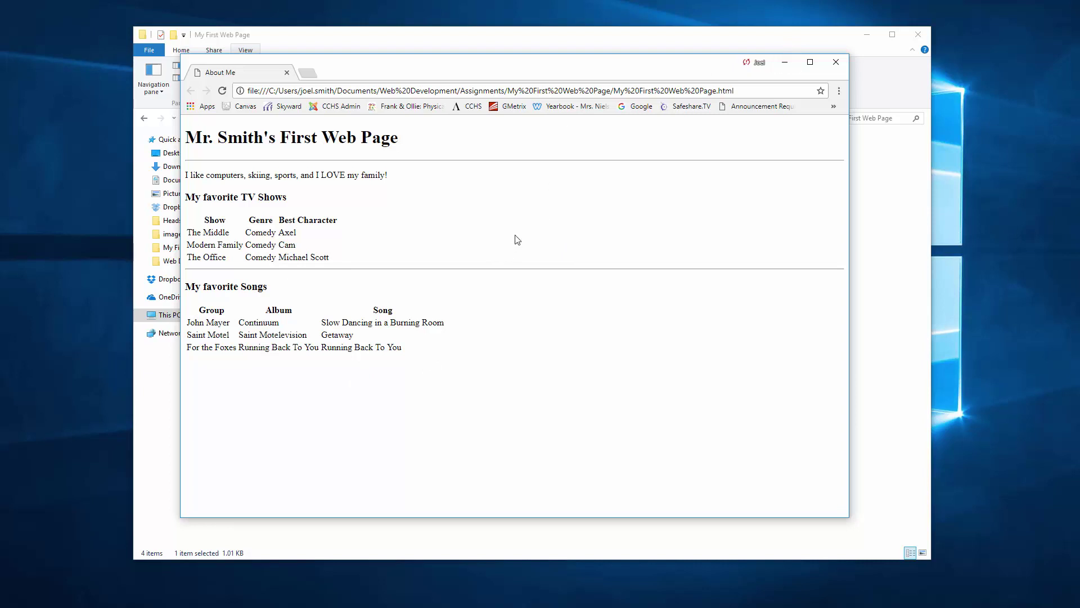
key("alt+F4")
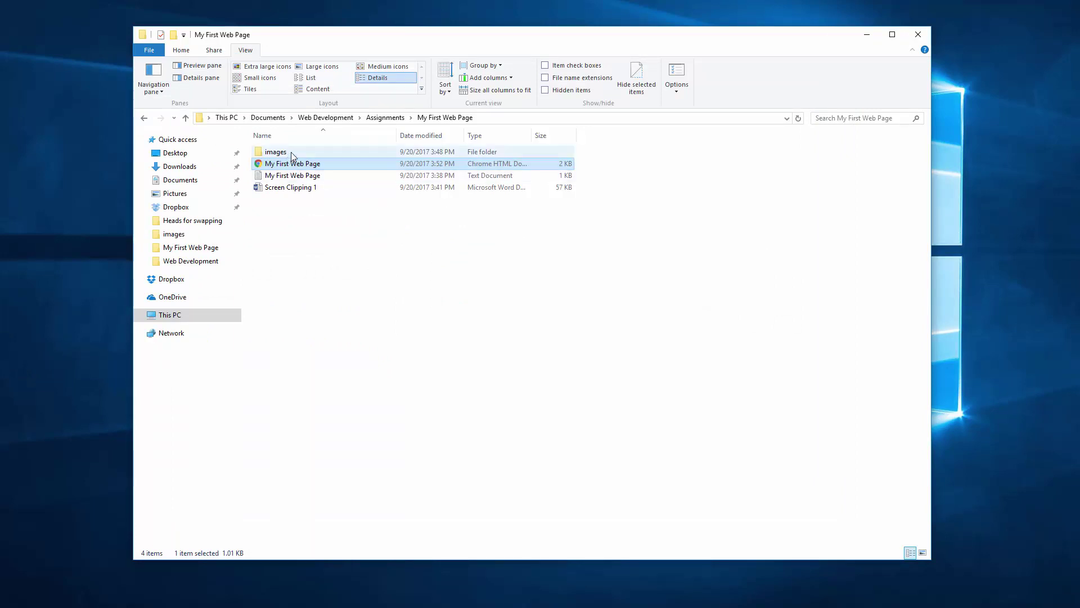
left_click(349, 240)
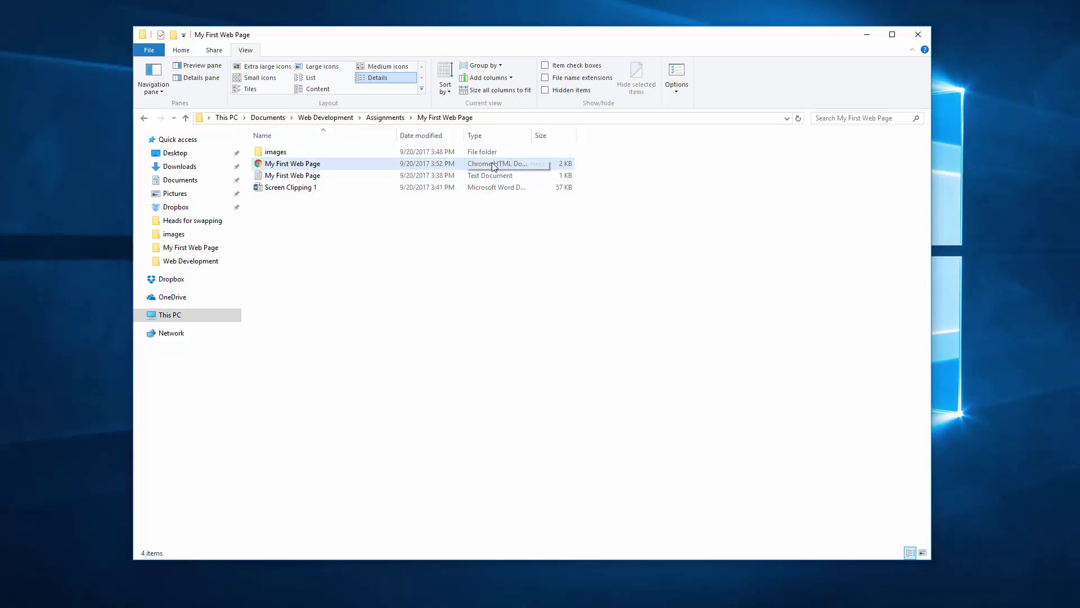
left_click(514, 164)
left_click(550, 200)
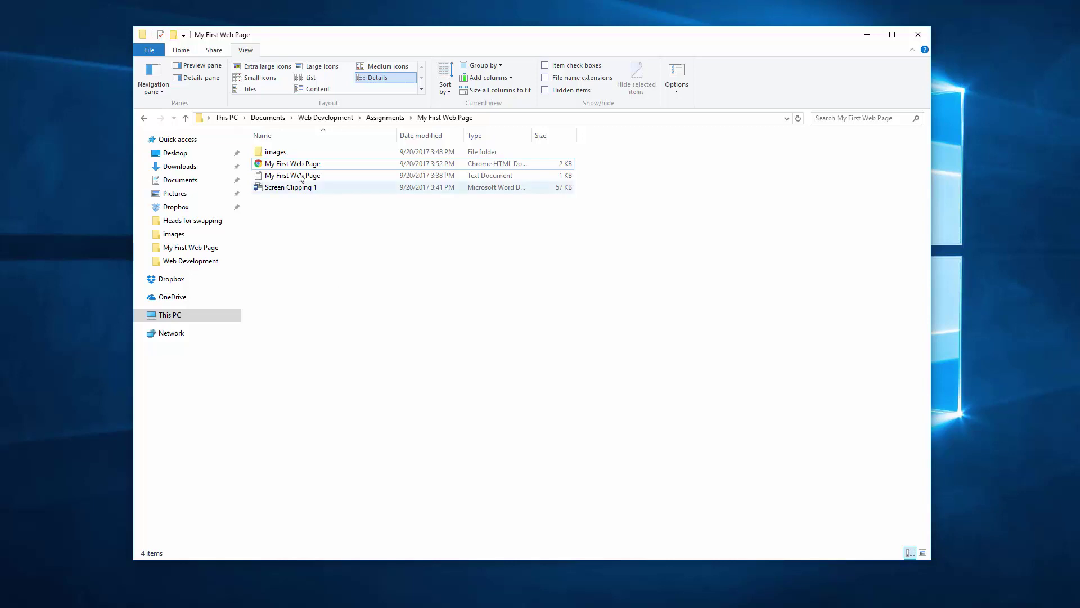
left_click(318, 281)
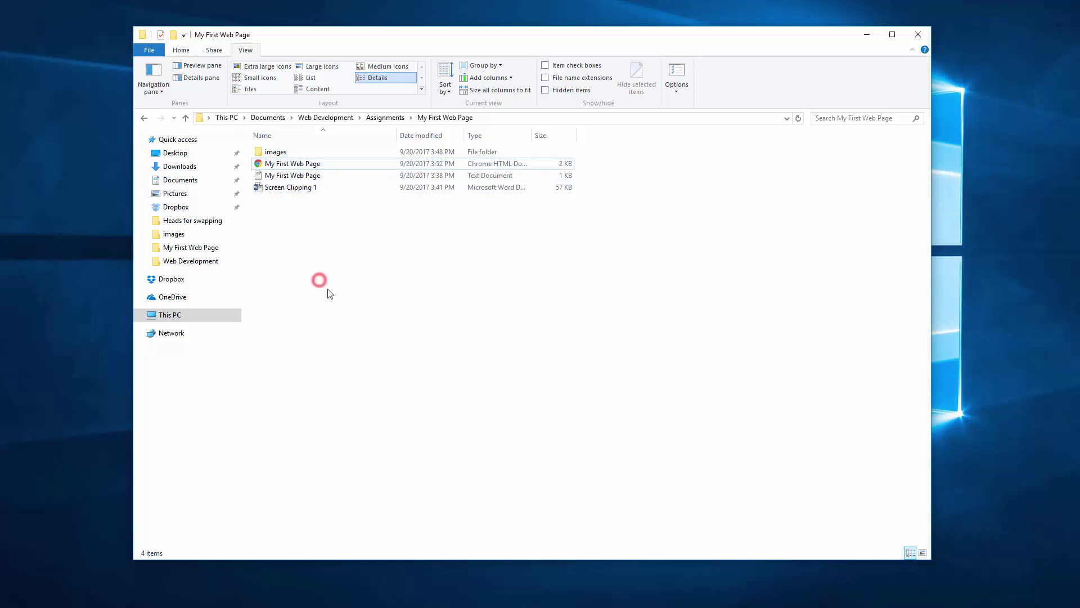